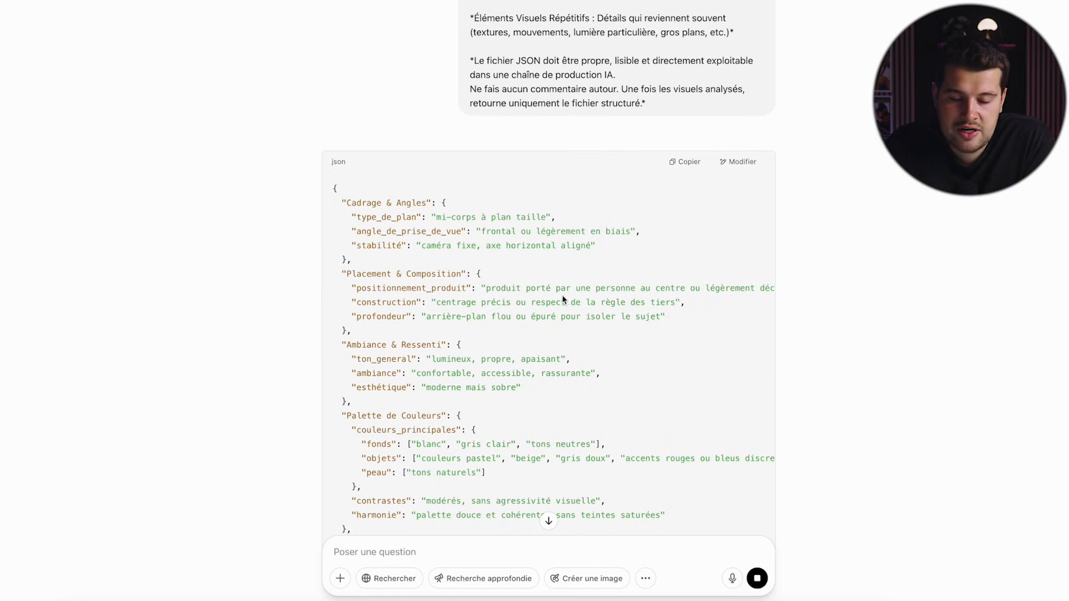
Step: Review the generated JSON style description from the "Cadrage & Angles" section through "Éléments Visuels Répétitifs"
scroll(686, 301, right, 3)
scroll(686, 300, left, 3)
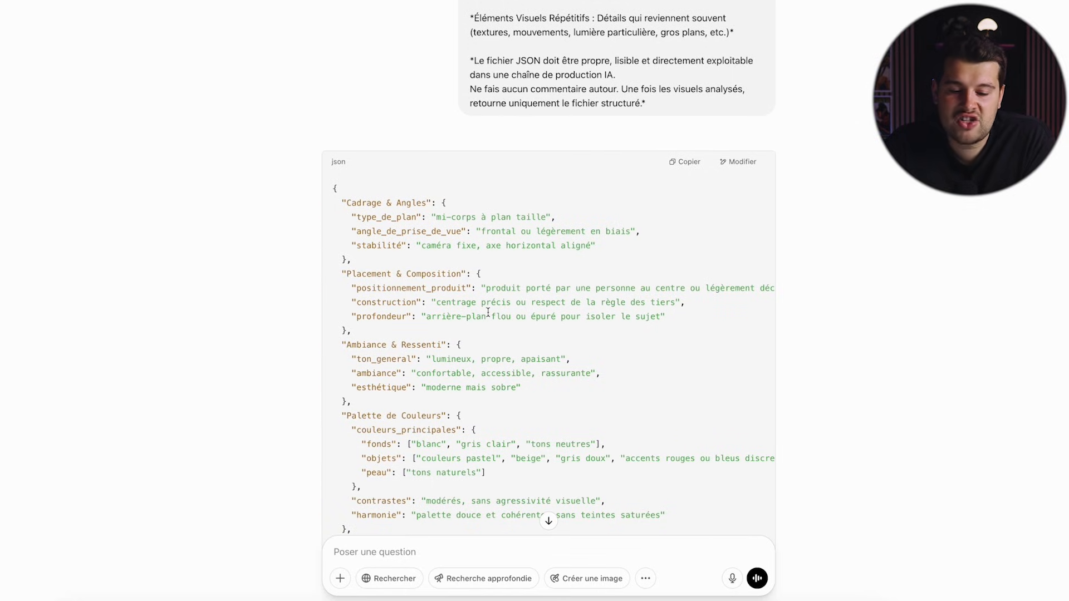
scroll(481, 302, down, 3)
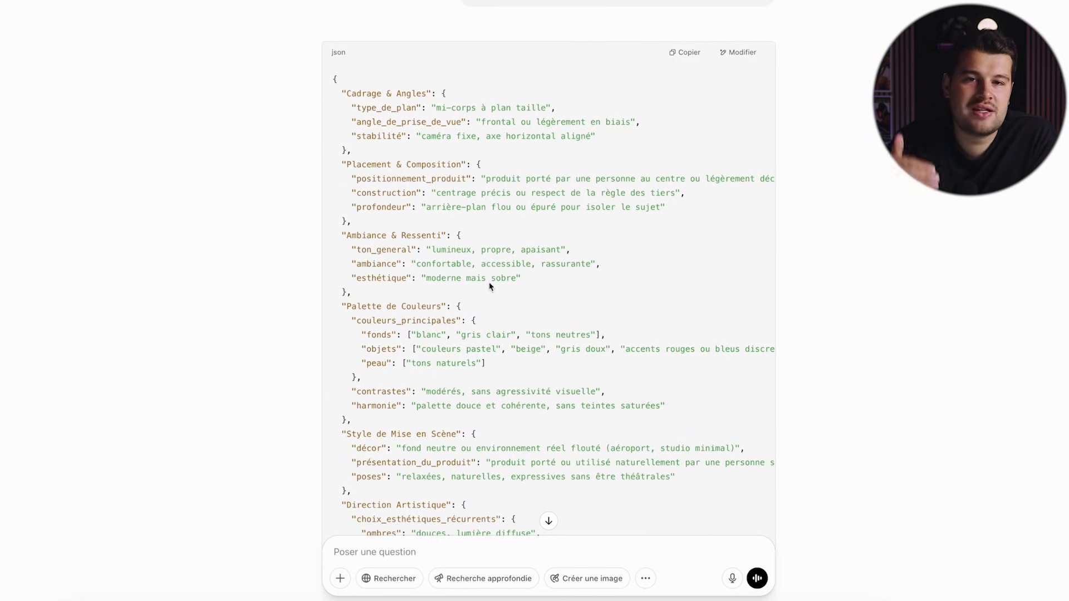
scroll(456, 259, down, 1)
scroll(556, 267, down, 1)
scroll(448, 307, down, 2)
scroll(467, 316, down, 5)
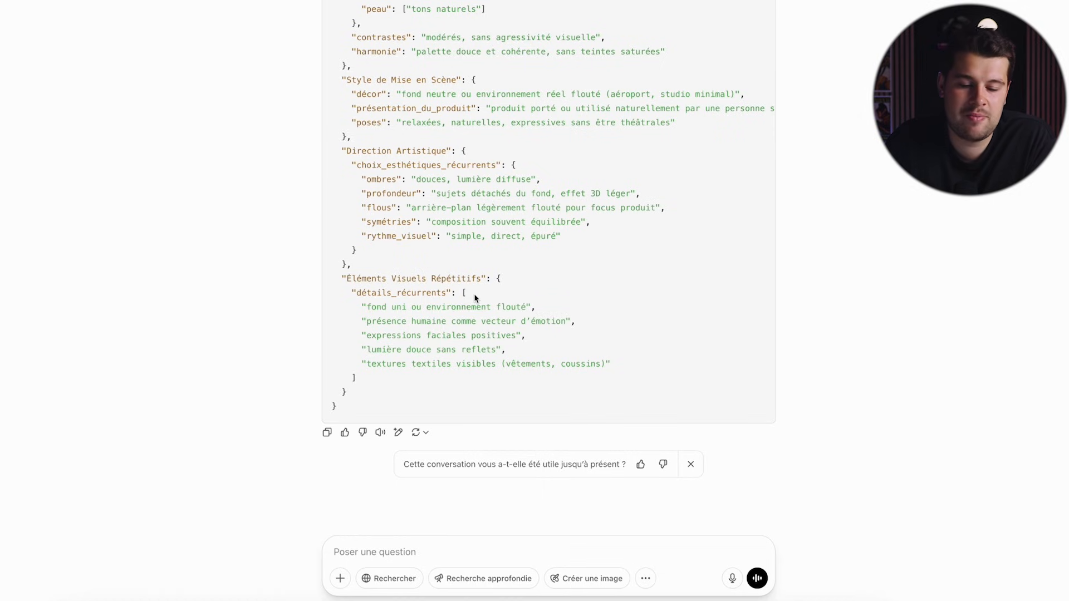
Step: Write the prompt "Crée une photo de shooting en studio qui met en valeur ce produit, en respectant à la lettre les indications du JSON."
text(Crée une photo de shooting en studio qui met en valeur ce produit, en respectant à la lettre les indications du JSON.)
scroll(386, 487, down, 1)
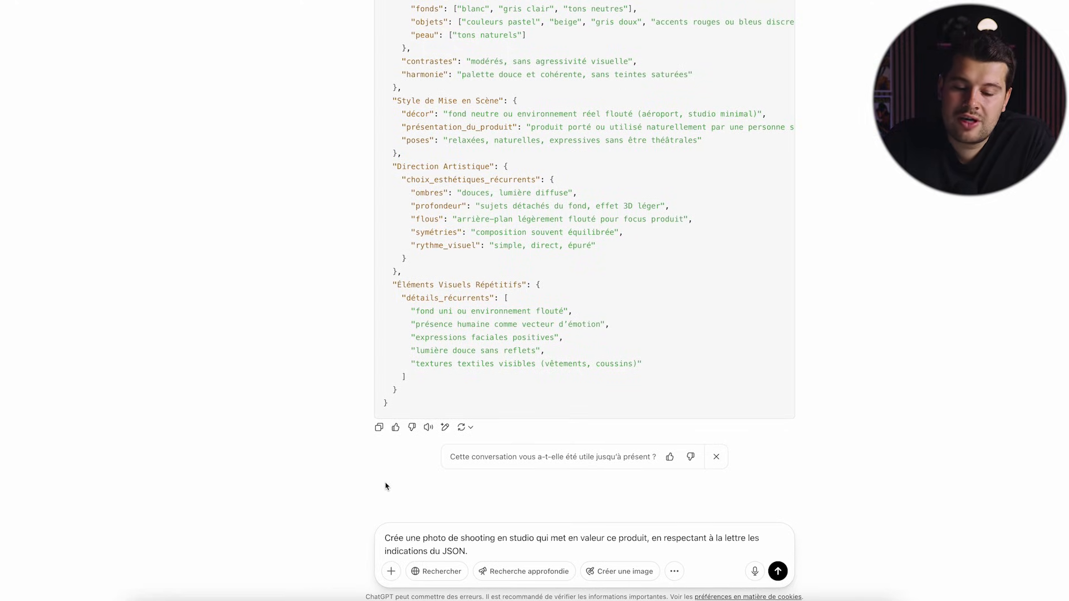
key(ctrl+a)
key(ctrl+c)
key(BackSpace)
text(C)
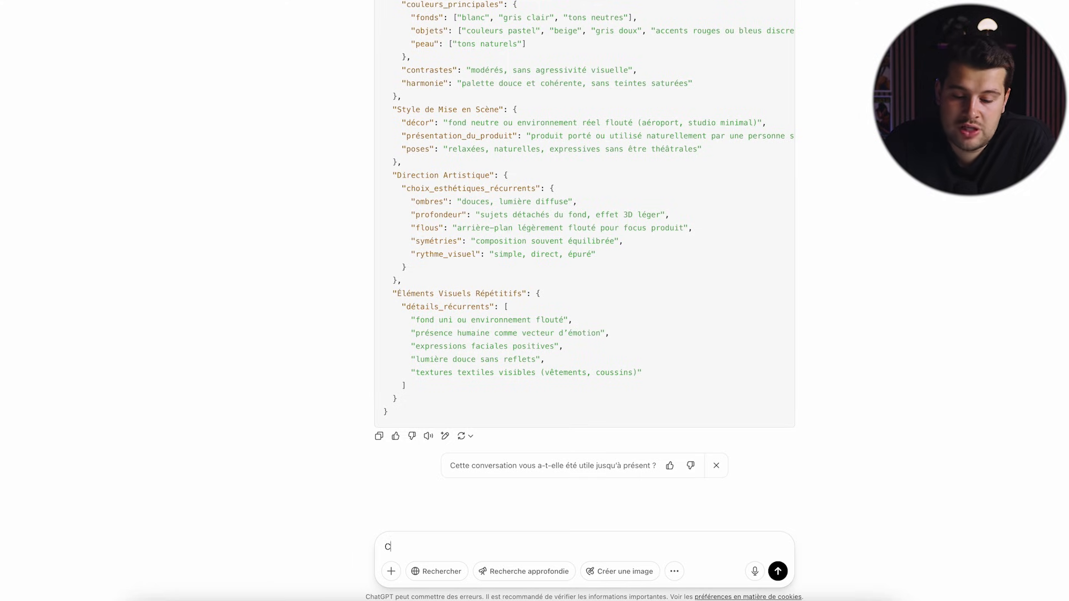
text(réé une photo)
key(ctrl+a)
key(BackSpace)
key(ctrl+v)
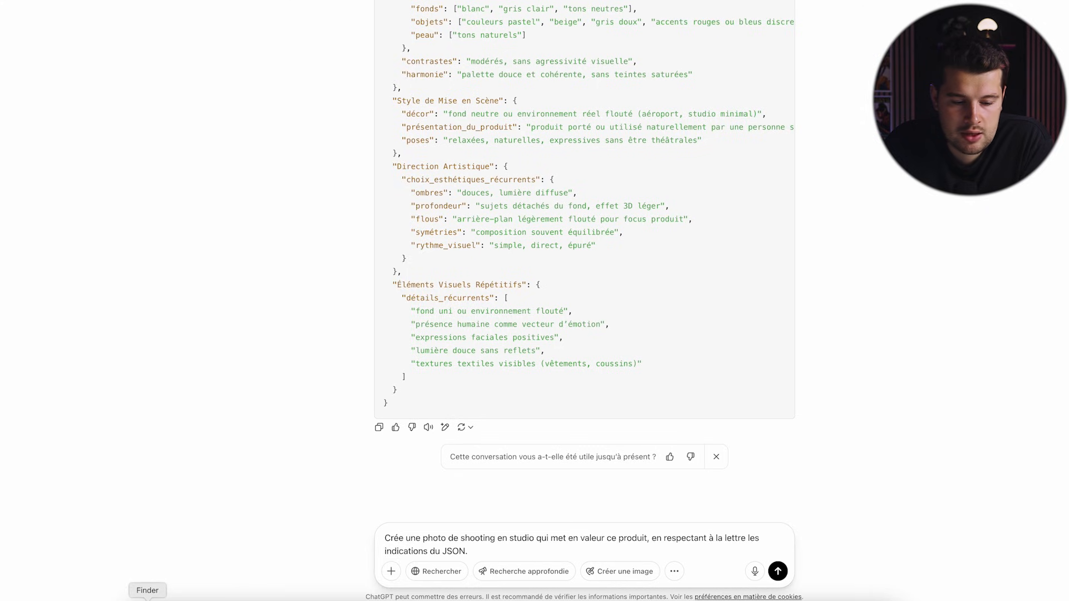
Step: Attach the two product PNG images from the Téléchargements folder to the studio photo prompt and send it
click(148, 600)
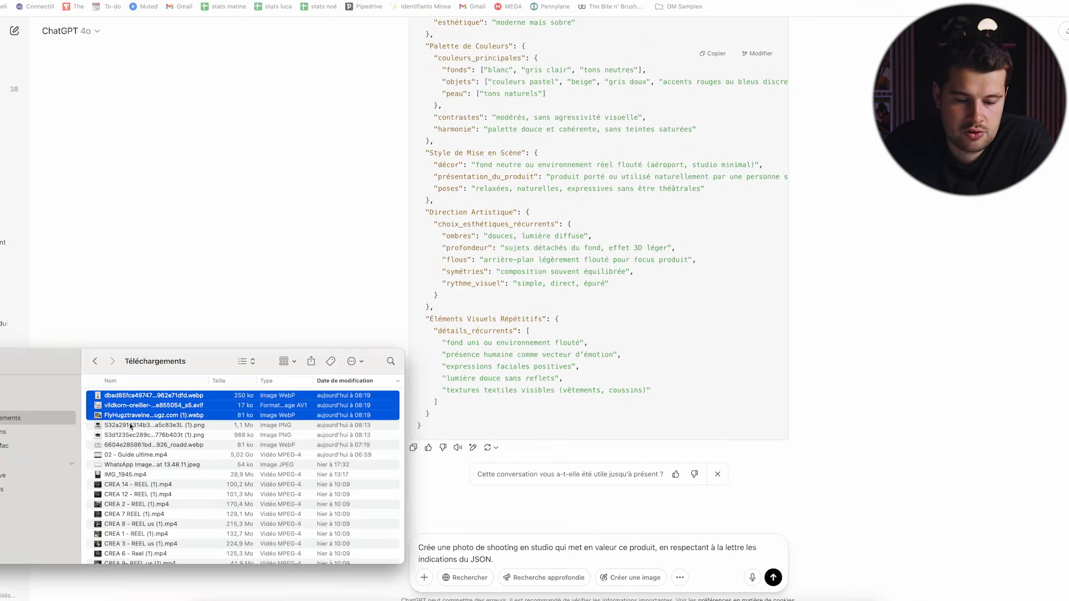
click(131, 426)
shift+click(129, 435)
drag(128, 435, 804, 501)
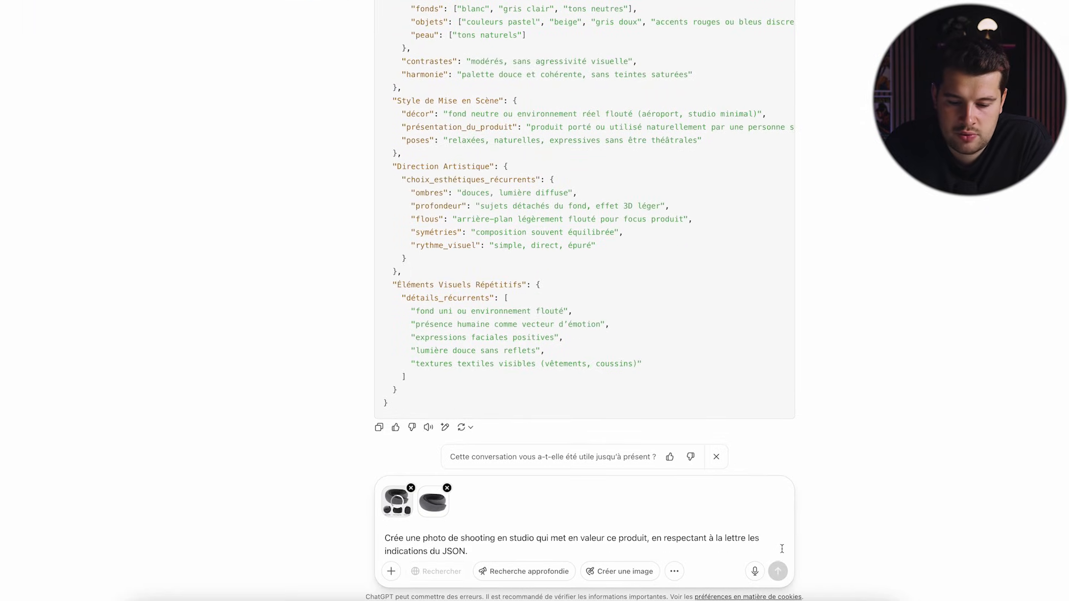
click(778, 572)
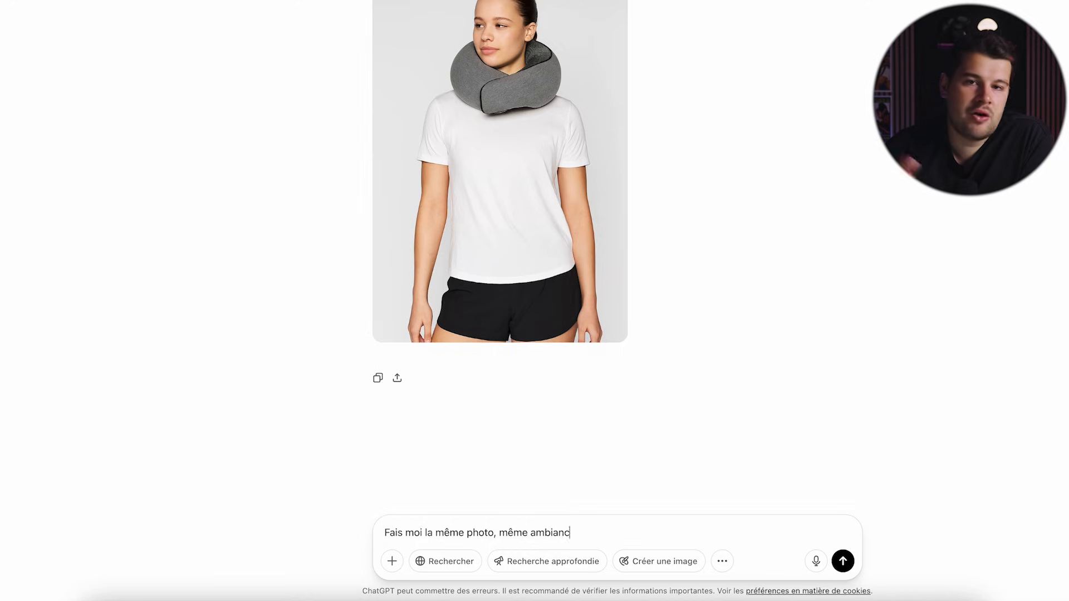
Step: Send the follow-up request "Fais moi la même photo, même ambiance, même règle mais de dos"
text(ce, même règle mais de dos)
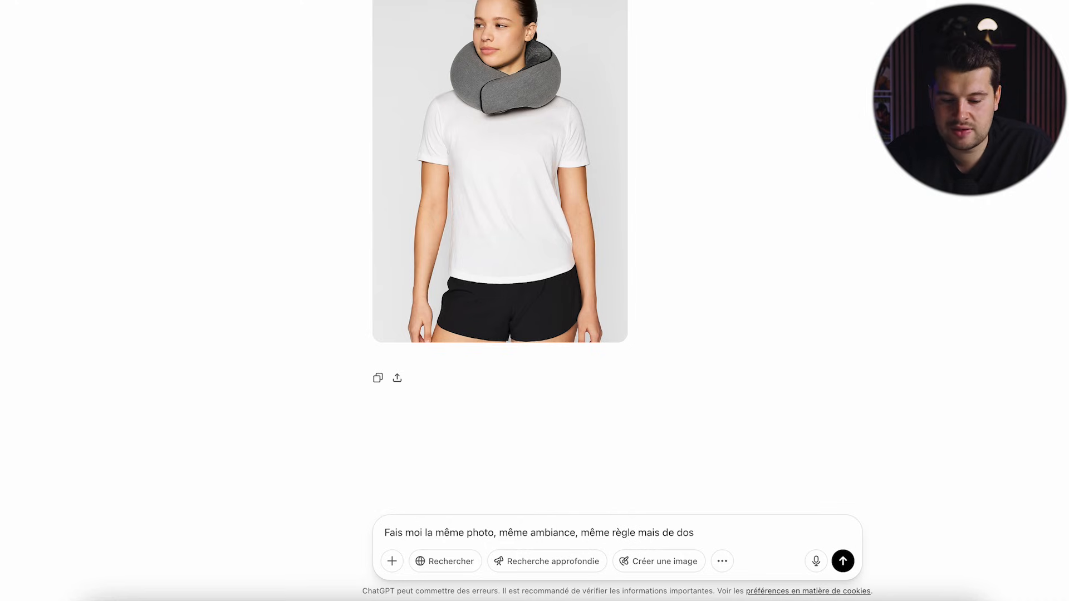
key(Return)
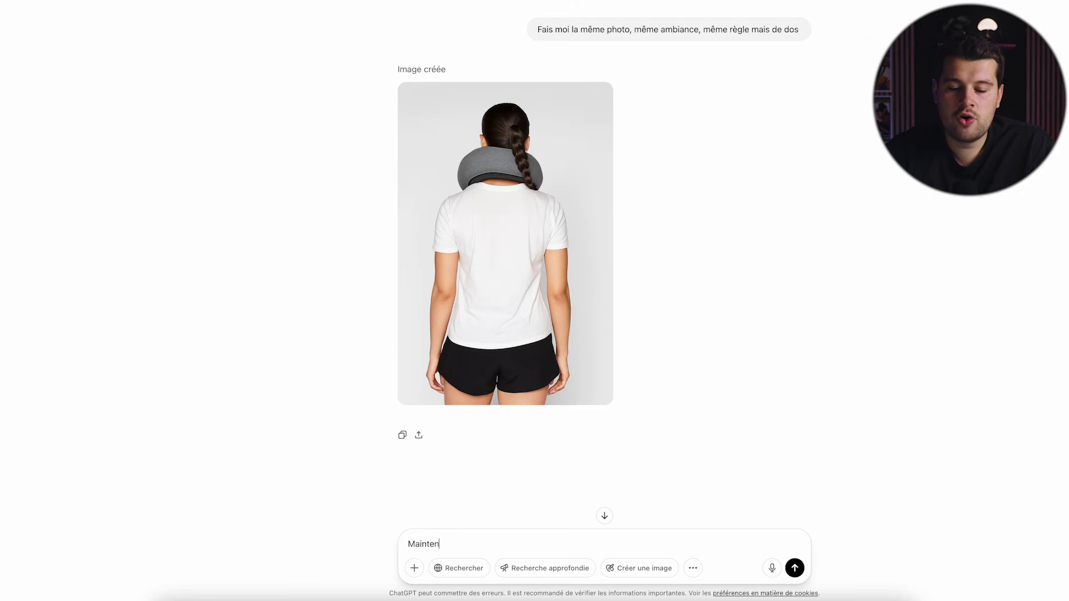
Step: Request an image of a man wearing the product under the same JSON rules, and one of a 25-year-old brown-haired woman wearing it in a plane
text(je veux une image d'un homme qui porte le produit? En respectant le)
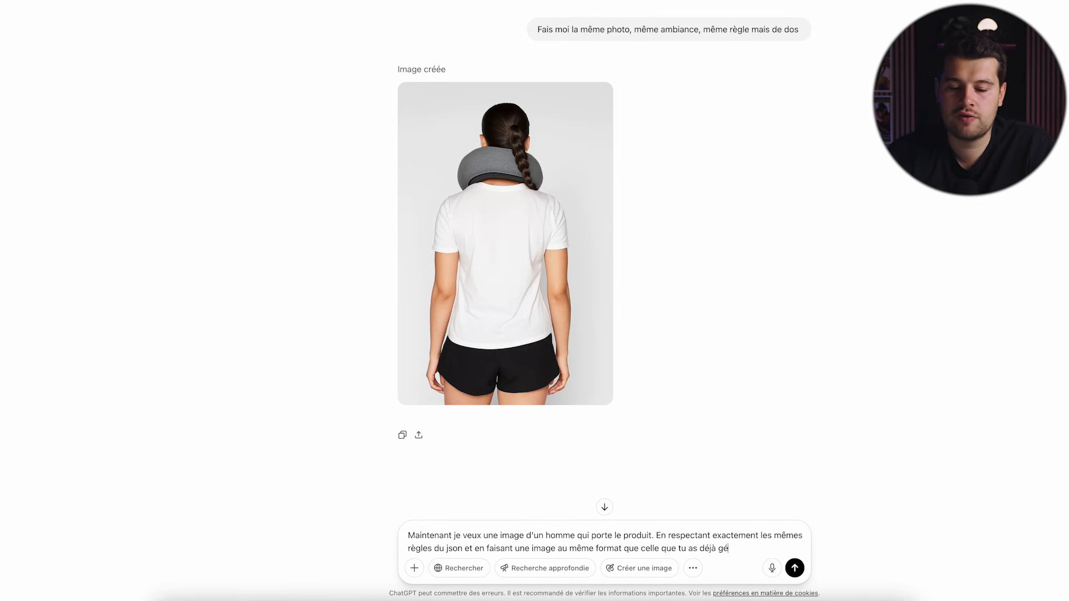
text(être d)
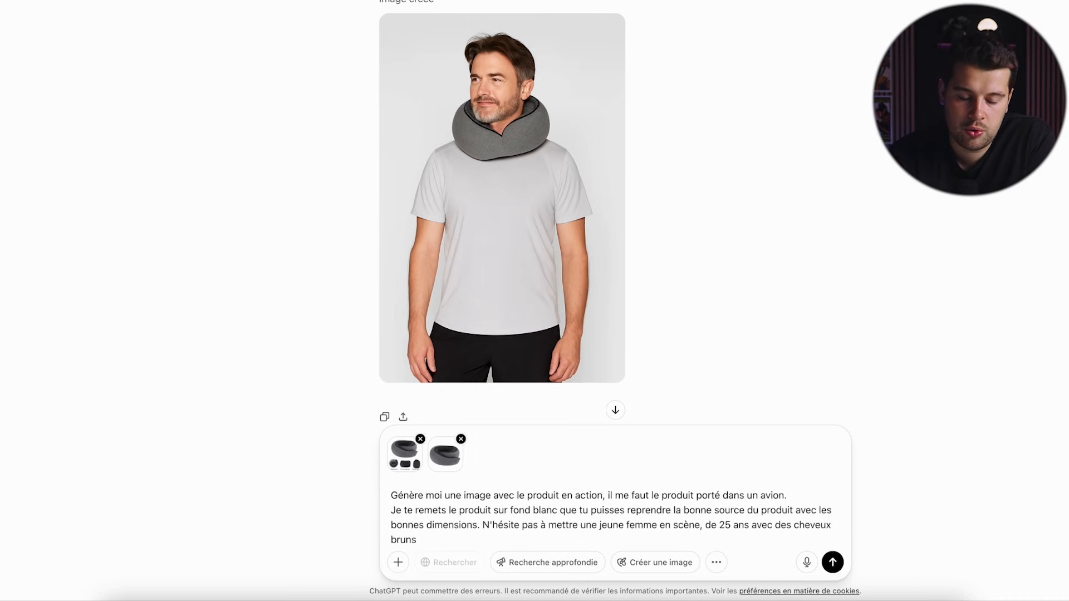
key(Return)
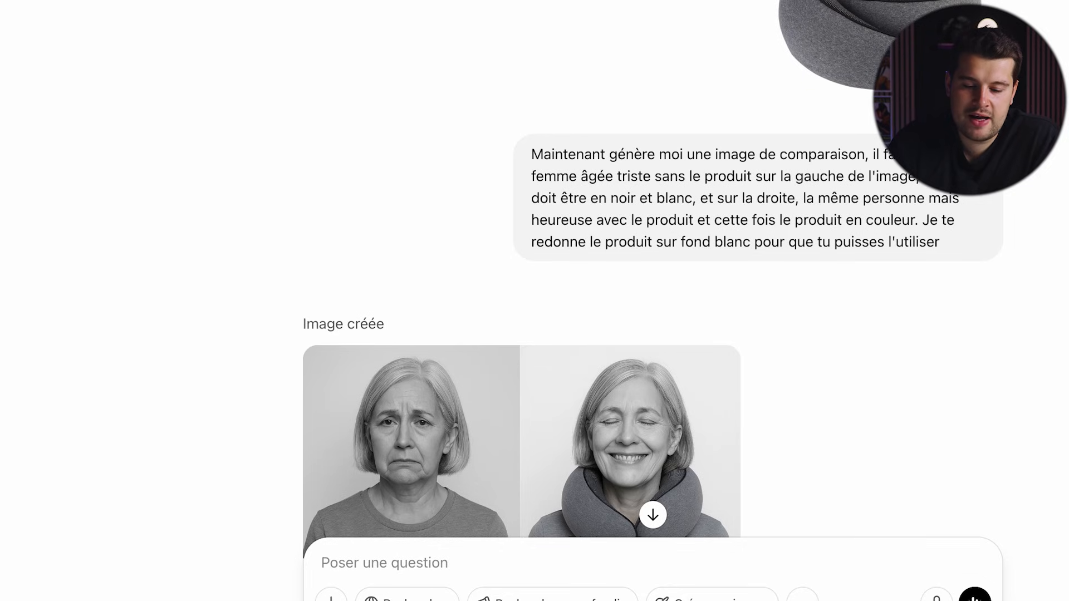
Step: Examine the sad-versus-happy comparison image and both versions of the "Oreiller de voyage" marketing image with their correction prompt
scroll(652, 278, down, 2)
scroll(632, 268, down, 1)
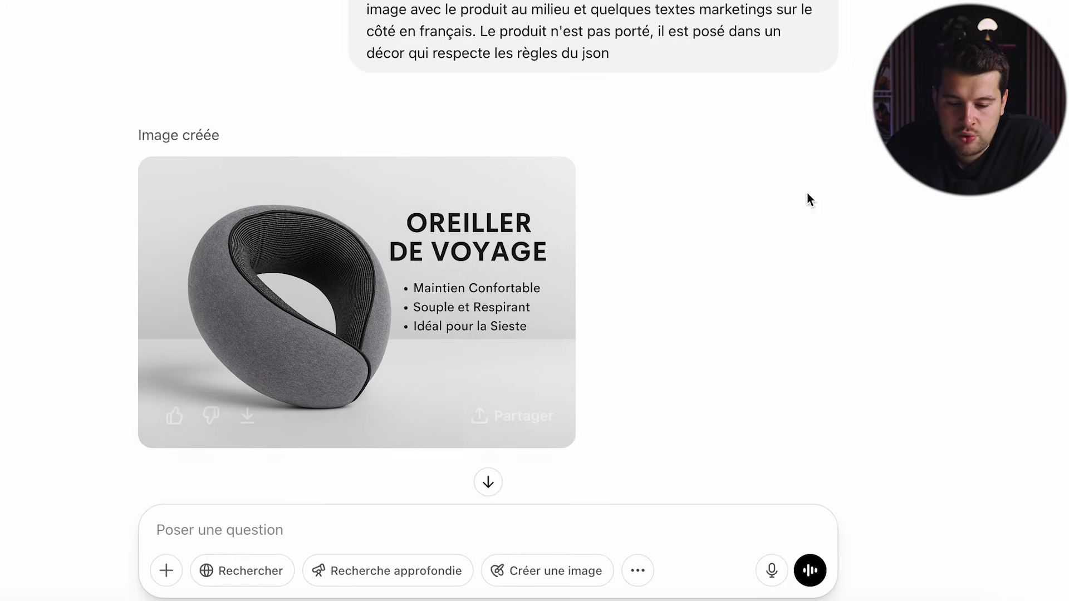
scroll(906, 191, down, 2)
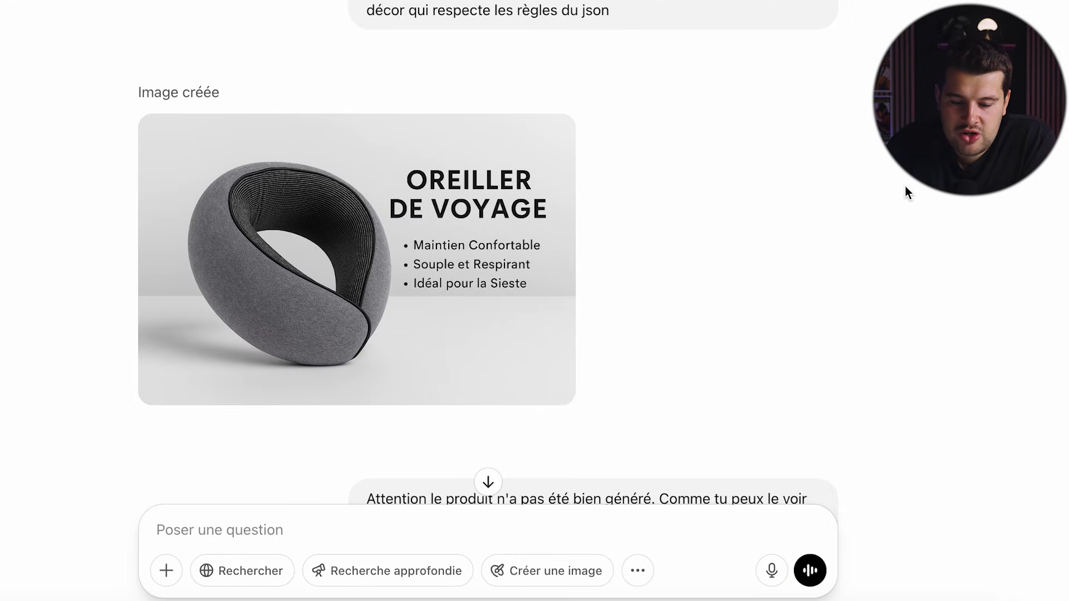
scroll(834, 134, down, 3)
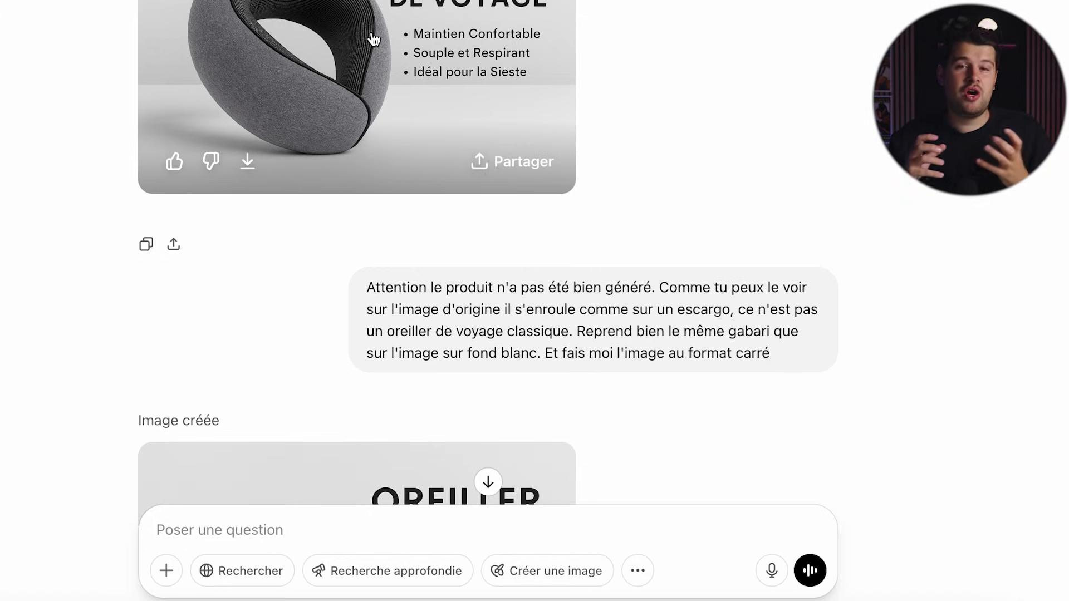
scroll(481, 236, down, 1)
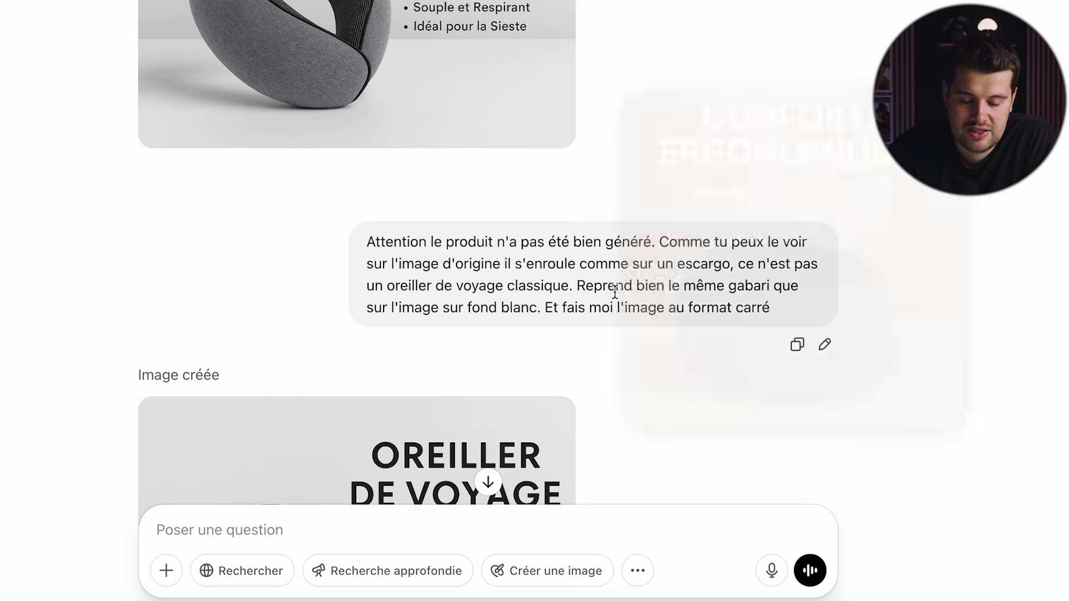
scroll(570, 288, down, 8)
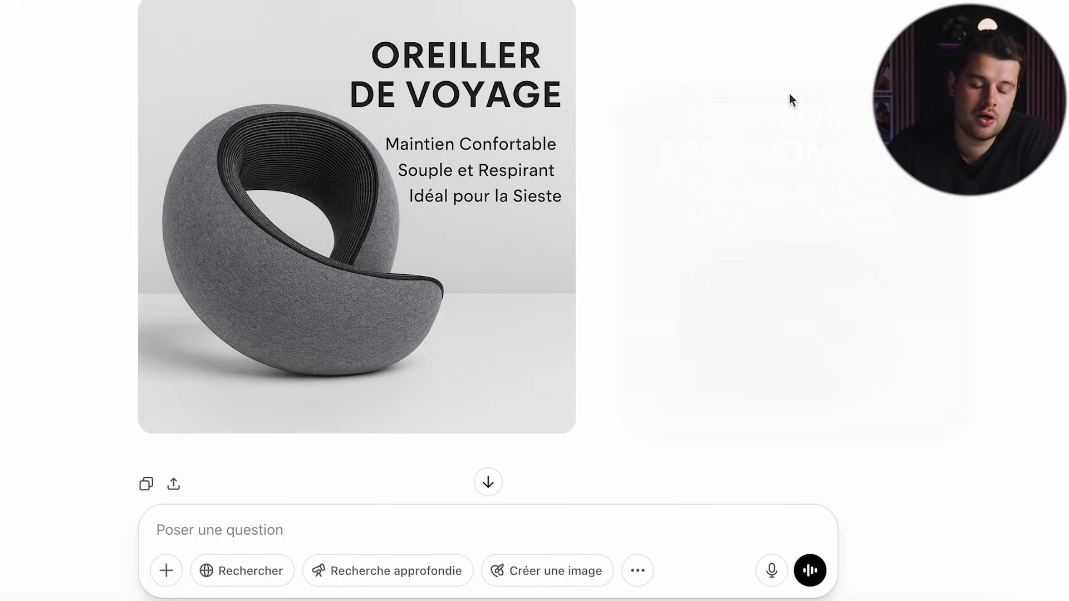
Step: Examine the customer-review selfie image and the banner of several people wearing the travel pillow, along with their prompts
scroll(789, 93, down, 12)
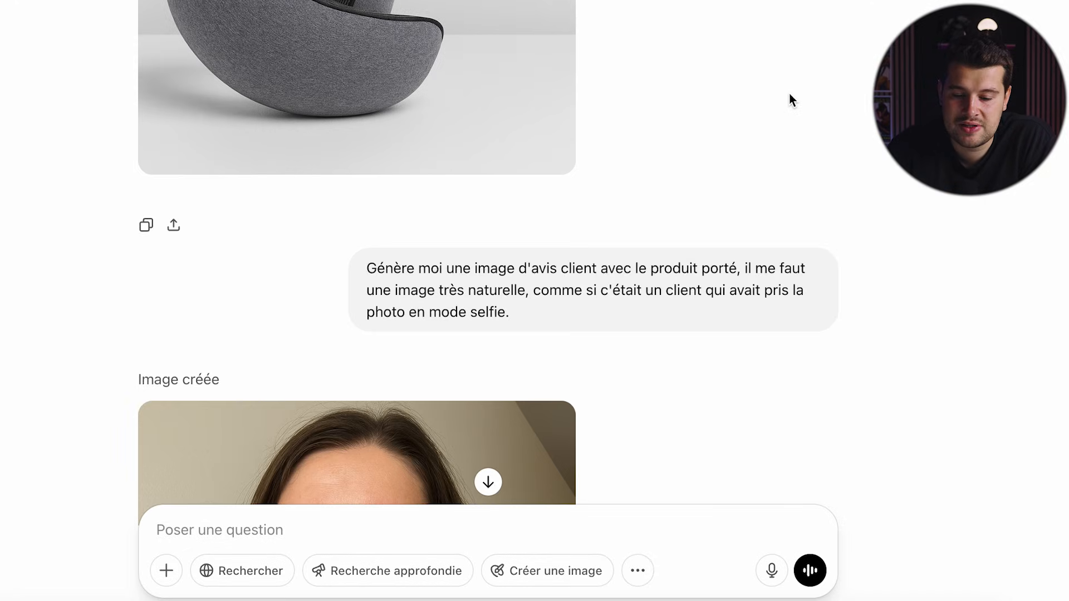
scroll(864, 6, up, 1)
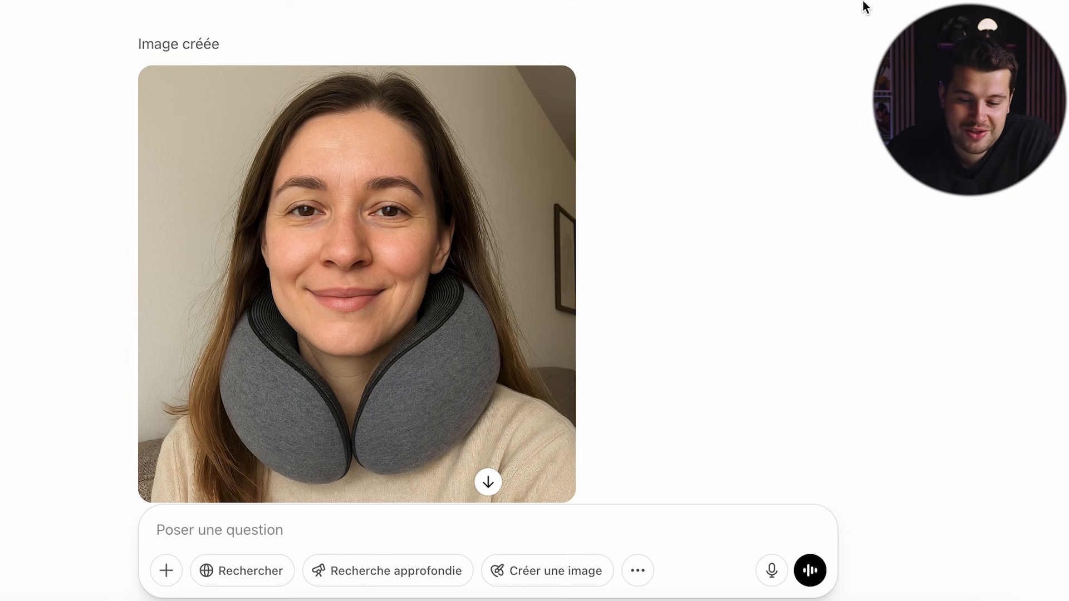
scroll(835, 81, down, 1)
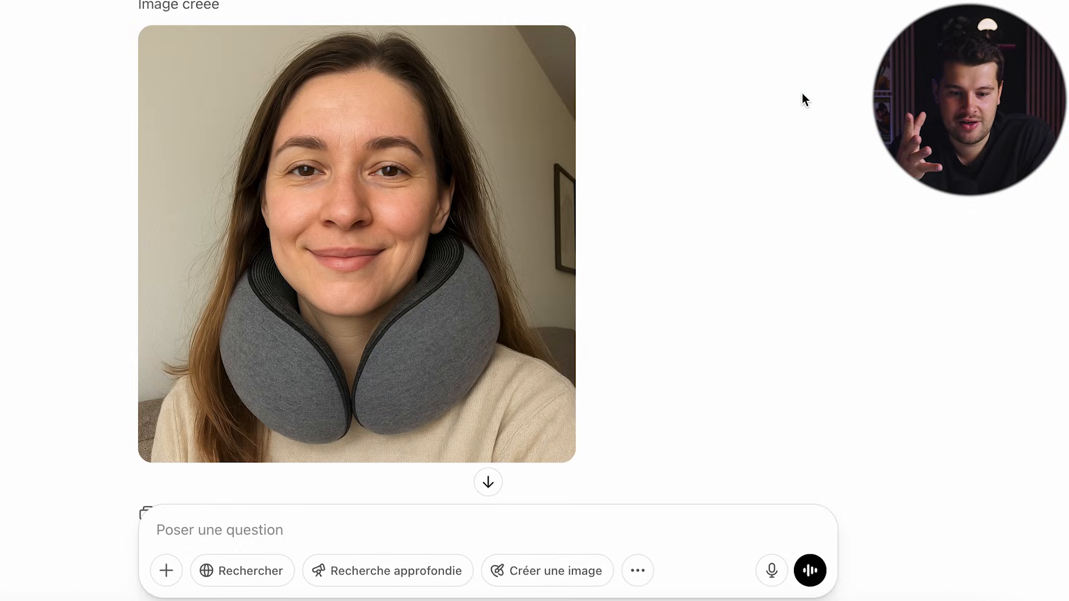
scroll(802, 93, down, 10)
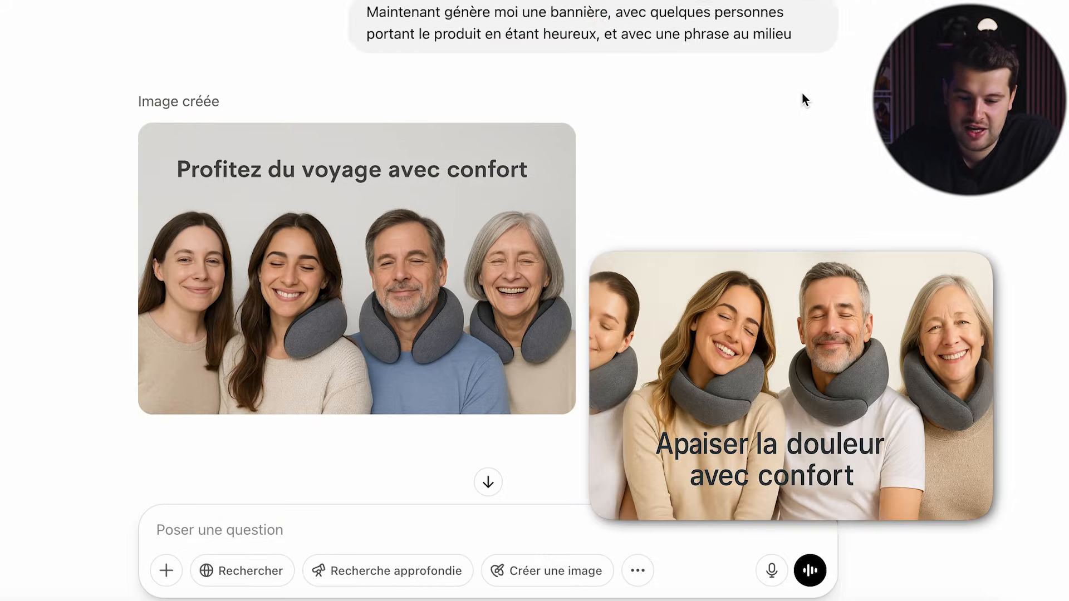
Step: Compare the generated image of the pillow held by hand in a car with the competitor's reference photo
scroll(732, 62, down, 8)
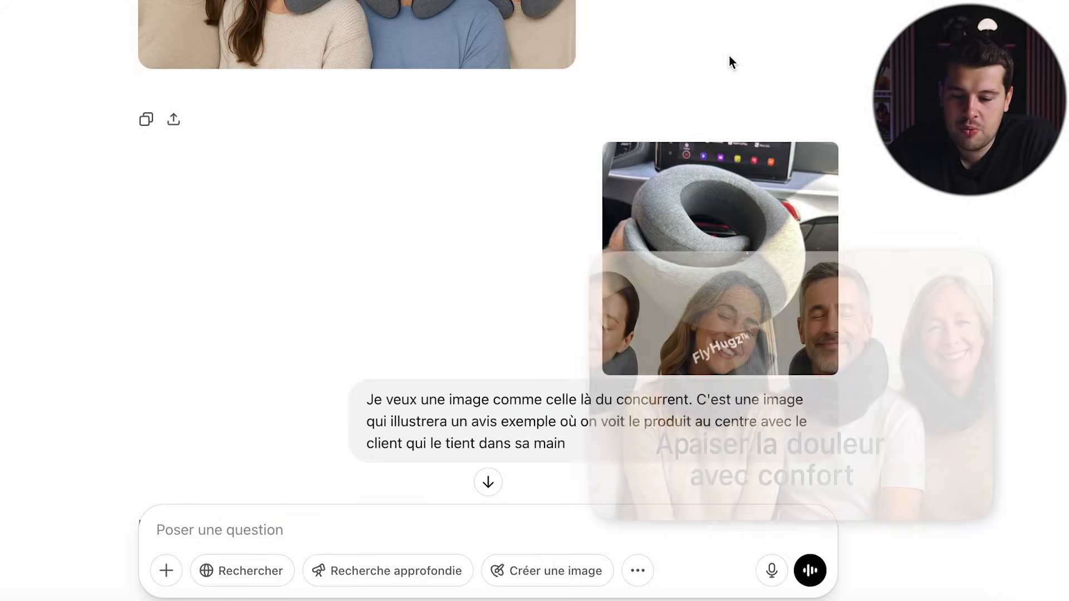
scroll(717, 59, down, 2)
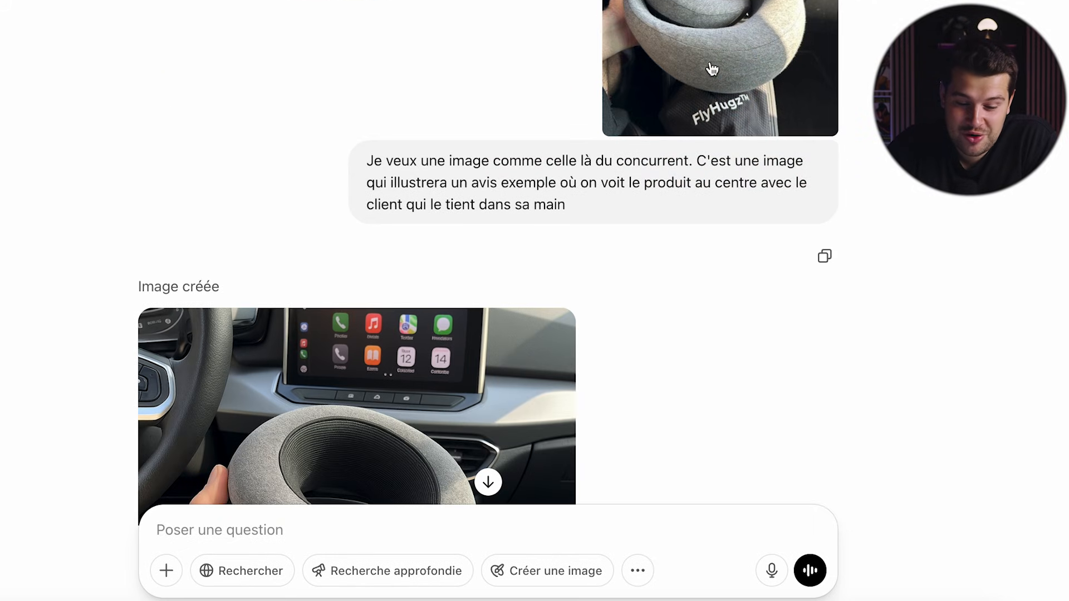
scroll(749, 84, down, 7)
scroll(752, 81, up, 8)
scroll(746, 179, down, 6)
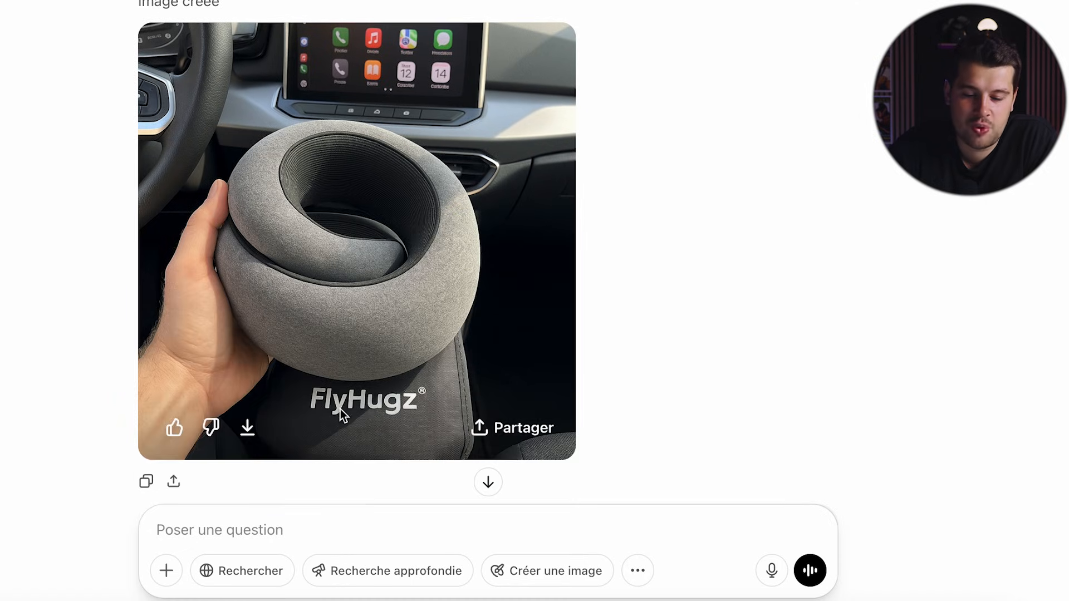
scroll(857, 79, down, 1)
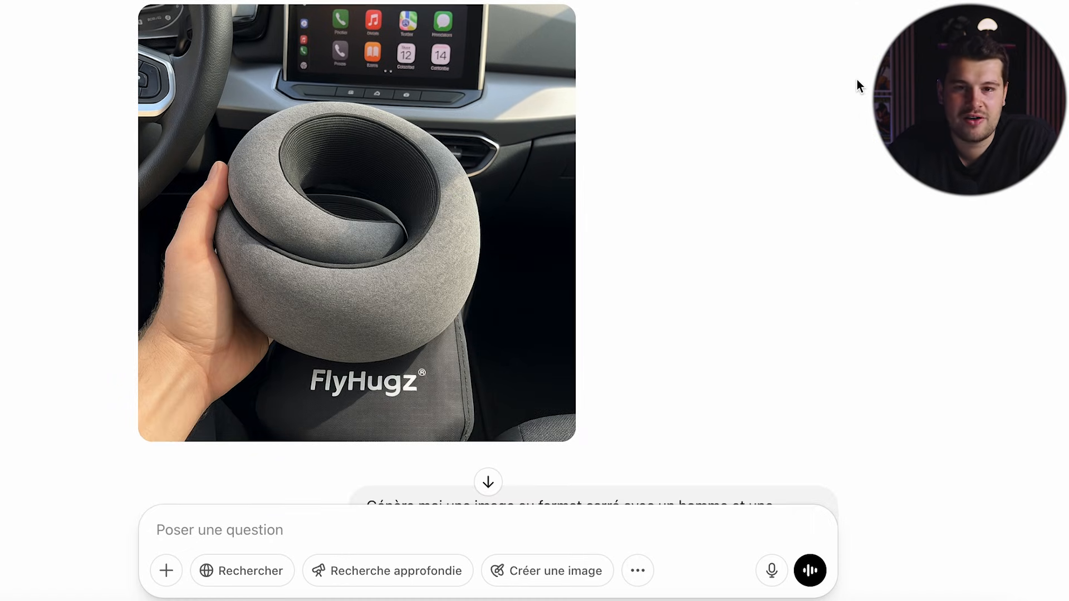
scroll(857, 80, up, 10)
scroll(771, 244, down, 10)
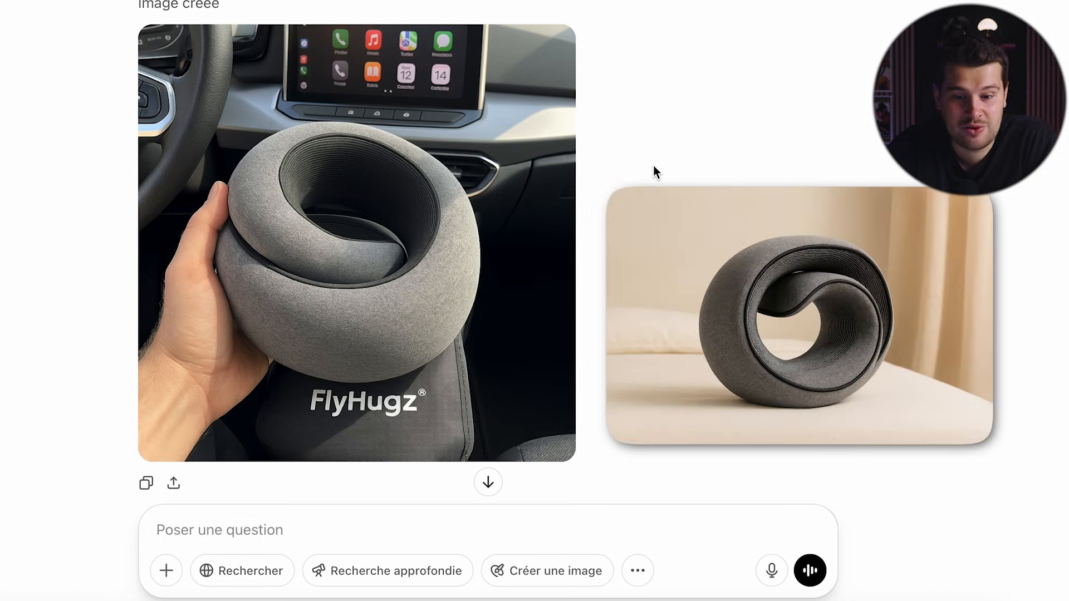
Step: Examine the "Garantie 30 jours" badge image of the couple and the airport image requested with the corrected pillow shape
scroll(653, 165, down, 8)
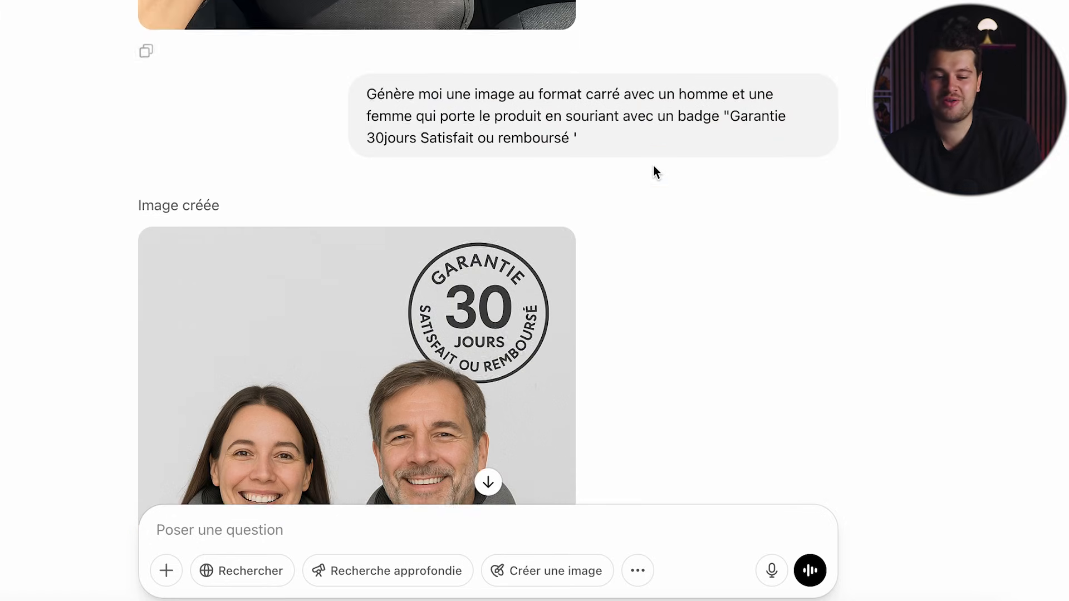
scroll(653, 165, down, 3)
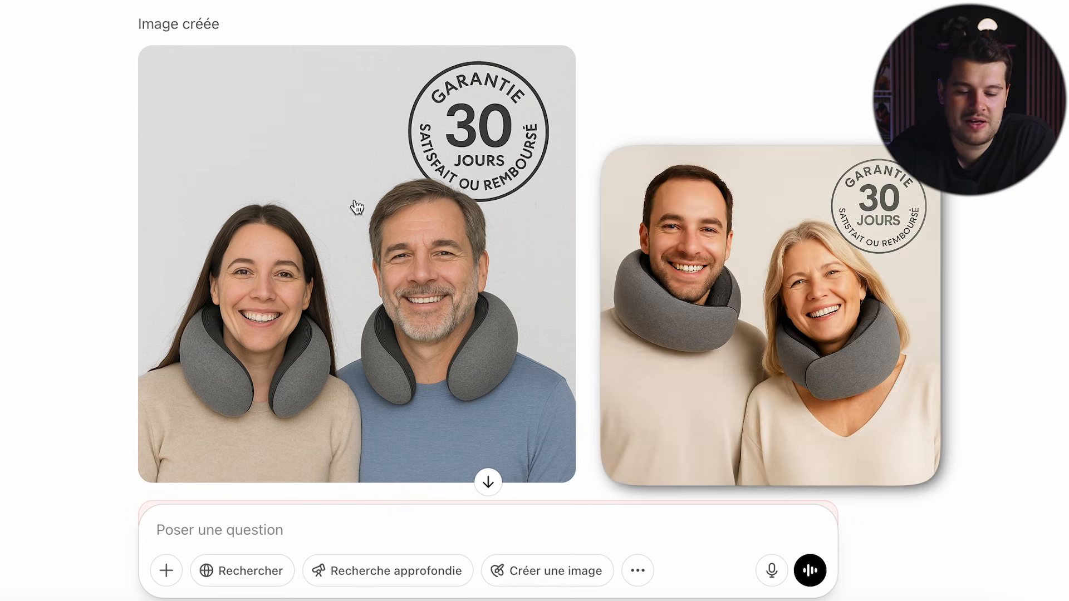
mouse_move(368, 274)
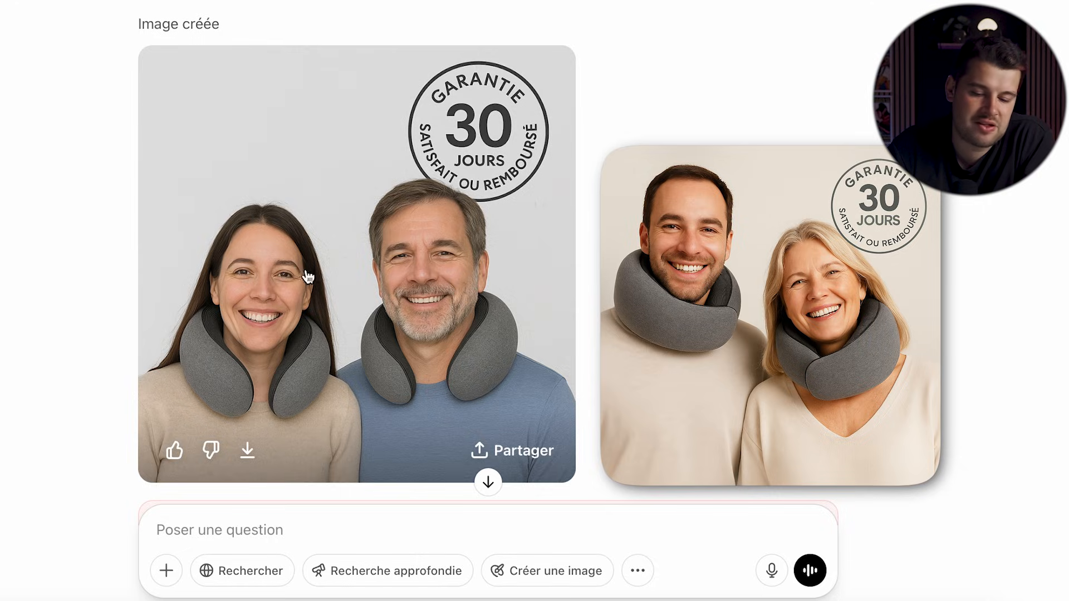
scroll(485, 359, down, 3)
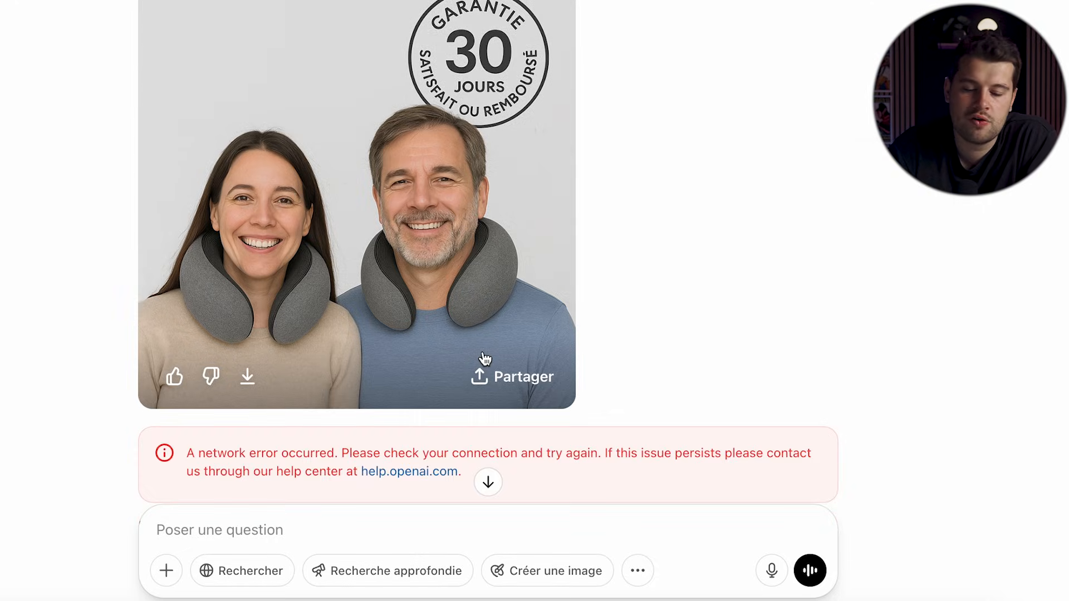
scroll(485, 360, down, 10)
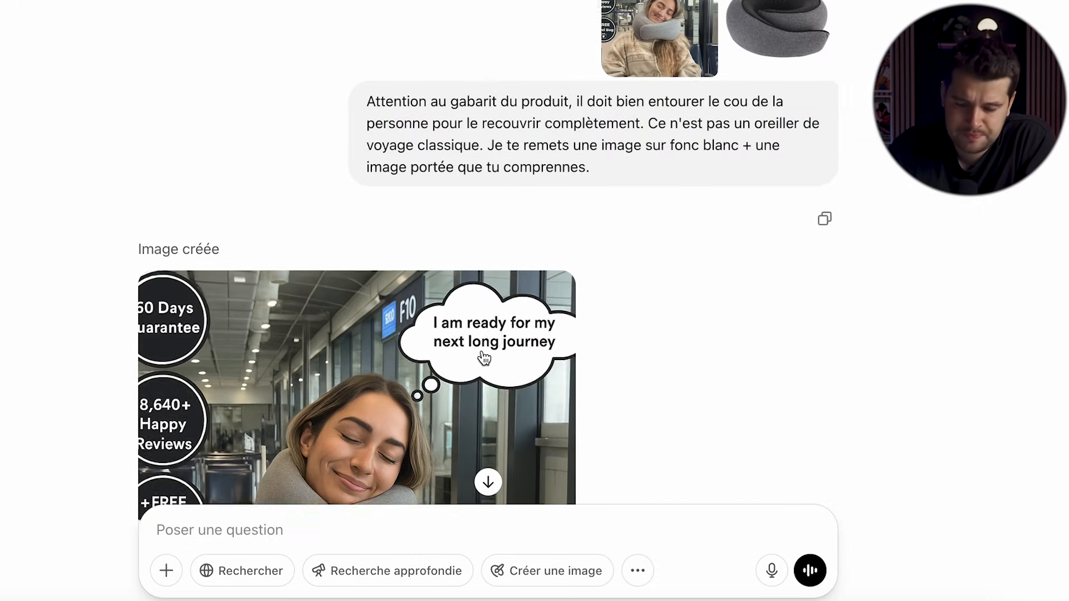
scroll(771, 42, up, 3)
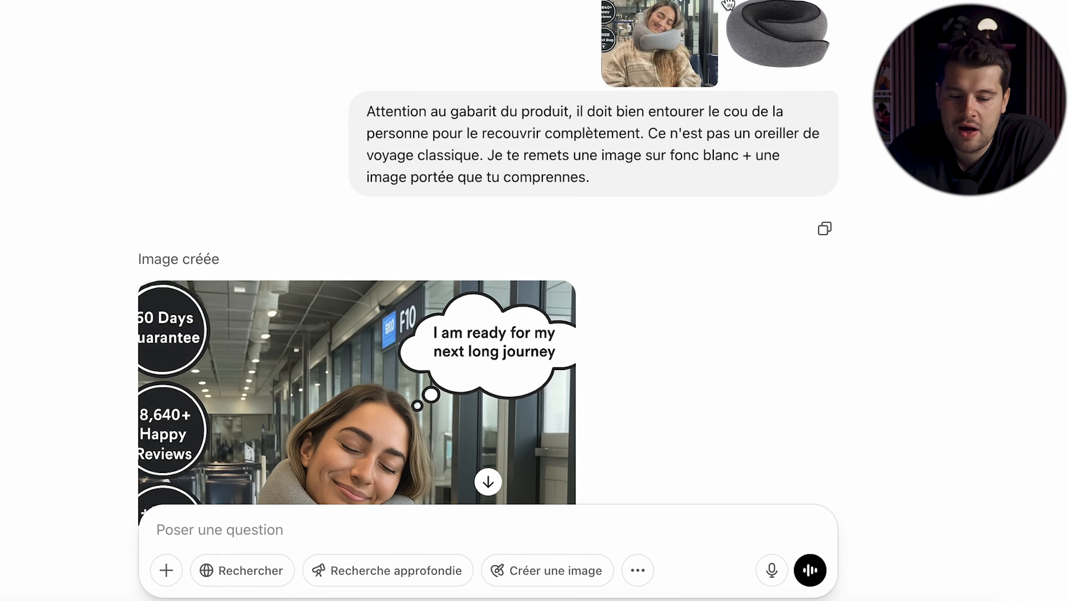
scroll(718, 45, down, 5)
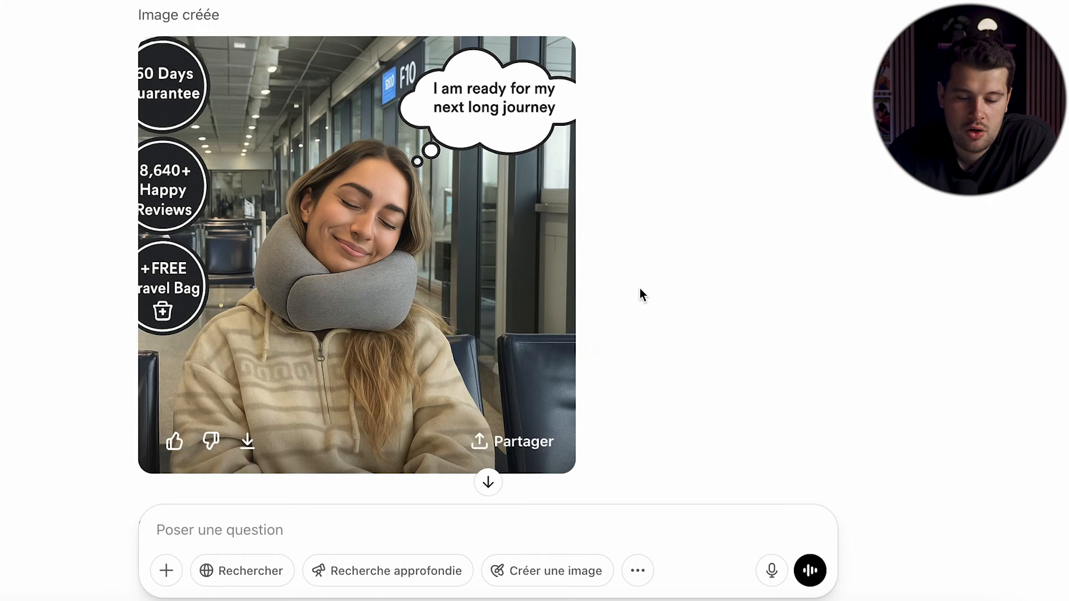
Step: Compare the generated airport image of the woman wearing the pillow with the two reference photos and the prompt about the product's fit
scroll(724, 261, up, 8)
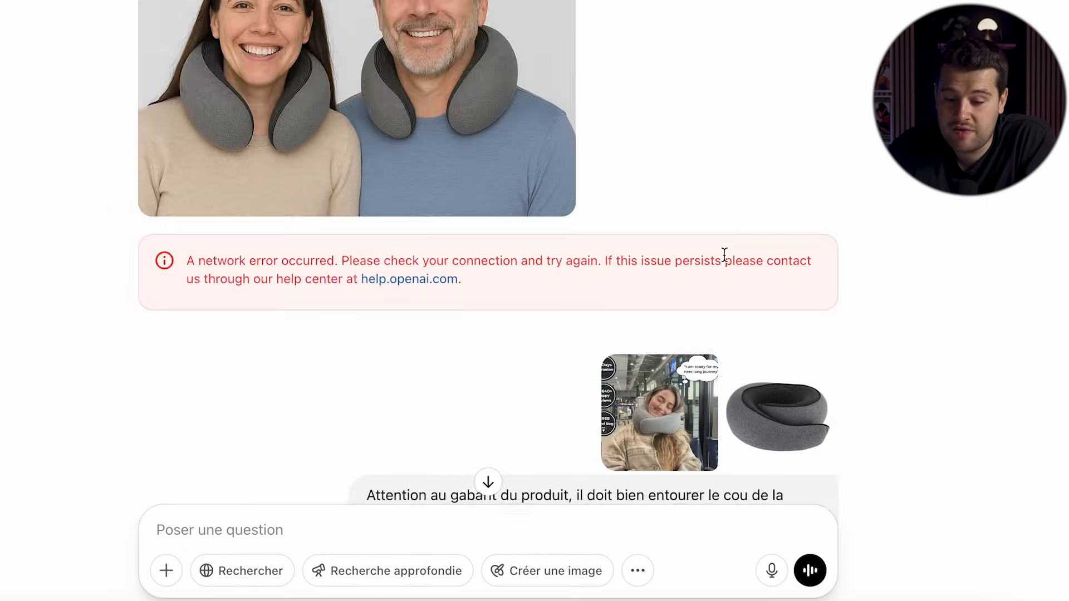
scroll(724, 260, down, 2)
scroll(727, 262, down, 3)
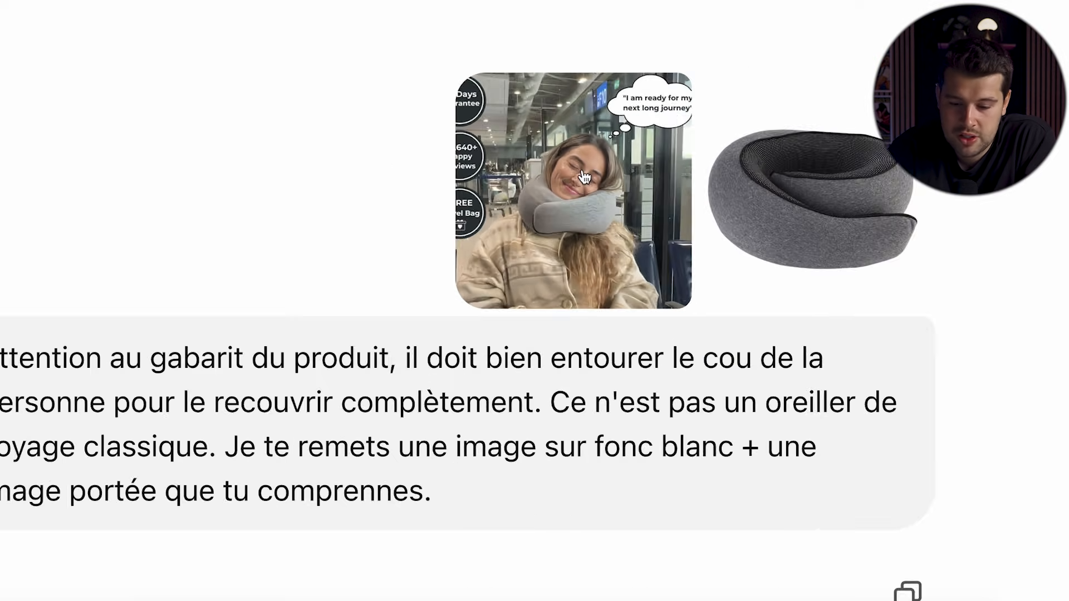
scroll(582, 176, down, 5)
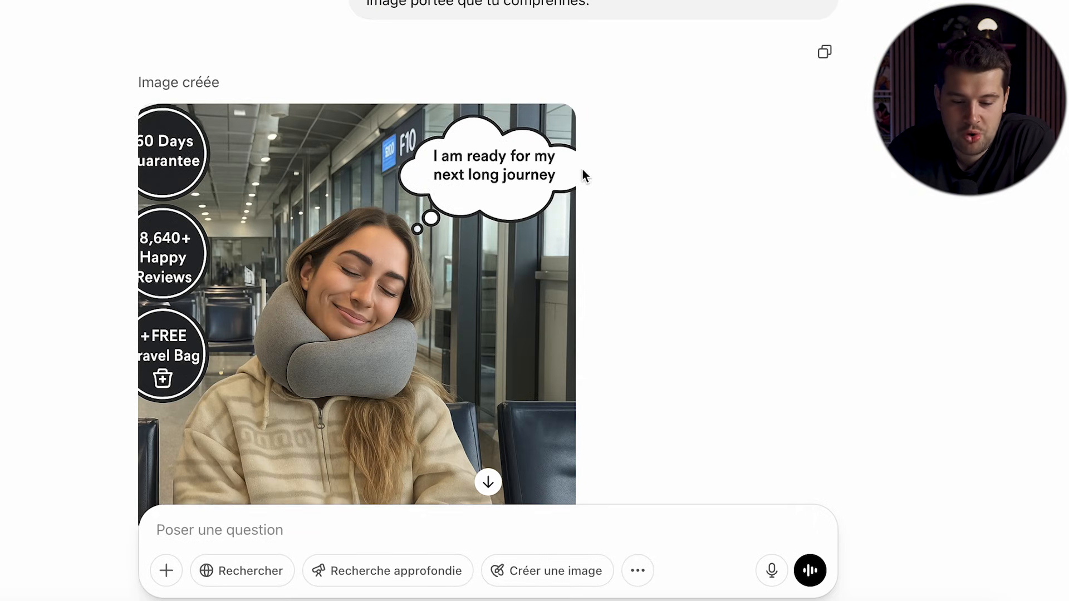
scroll(409, 310, down, 2)
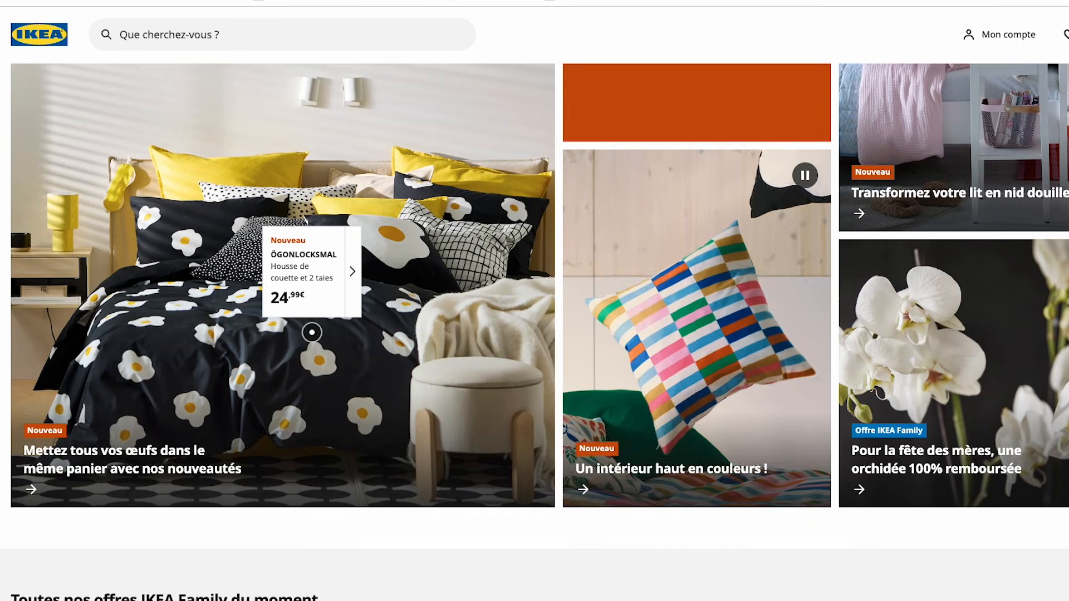
scroll(534, 301, down, 10)
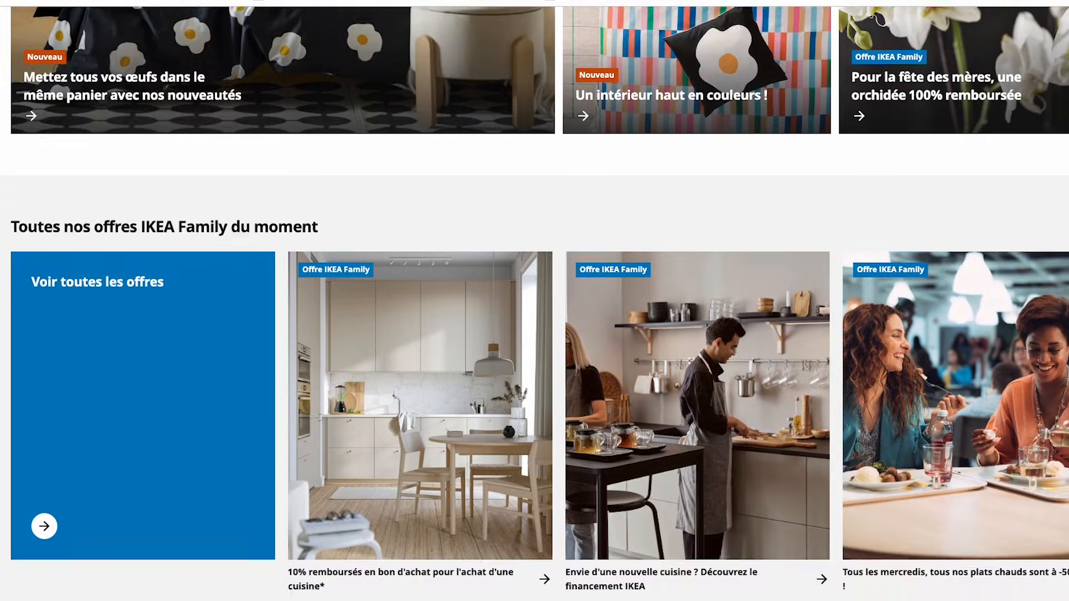
scroll(534, 300, down, 3)
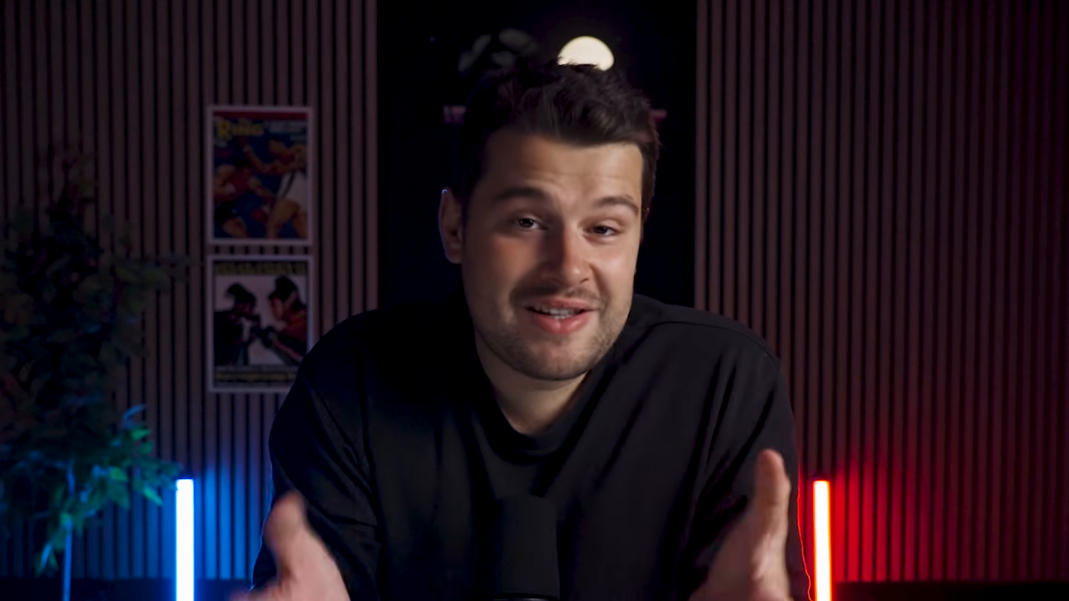